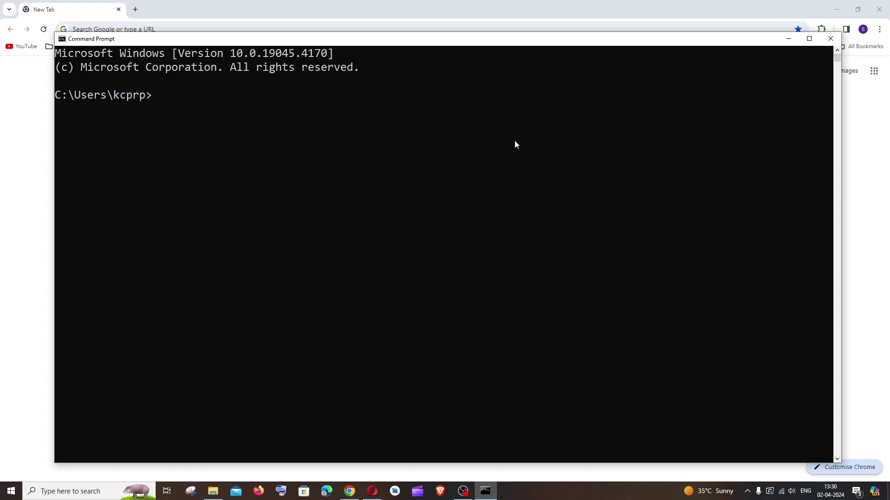
List installed Python versions with py --list and confirm python --version reports 3.10.9
{"action": "type", "text": "py --list"}
{"action": "key", "text": "Return"}
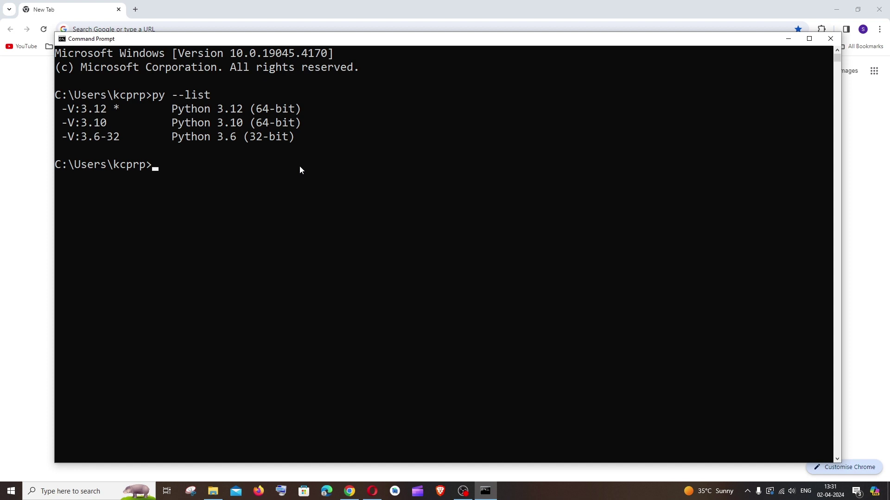
{"action": "type", "text": "python"}
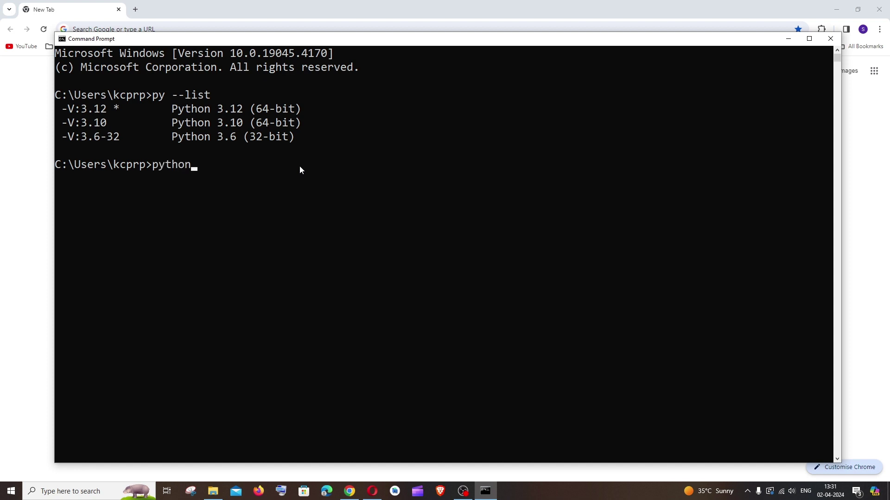
{"action": "type", "text": " --version"}
{"action": "key", "text": "Return"}
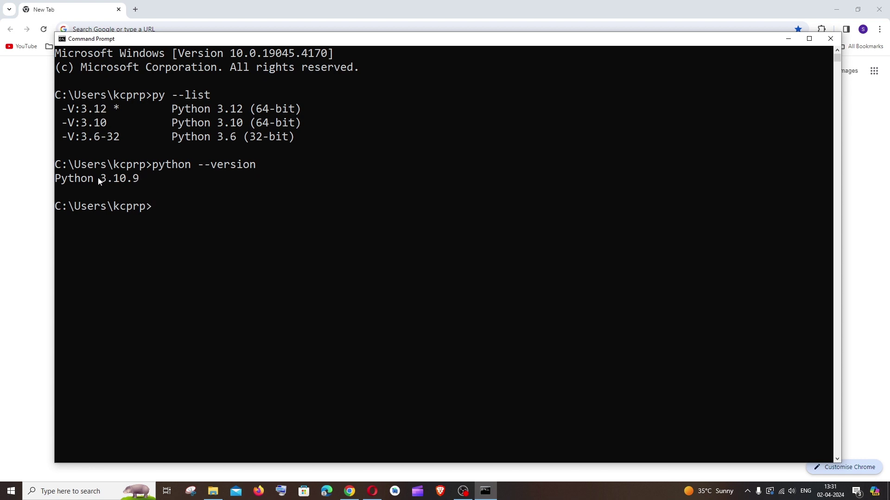
{"action": "left_click_drag", "start_coordinate": [101, 181], "coordinate": [144, 183]}
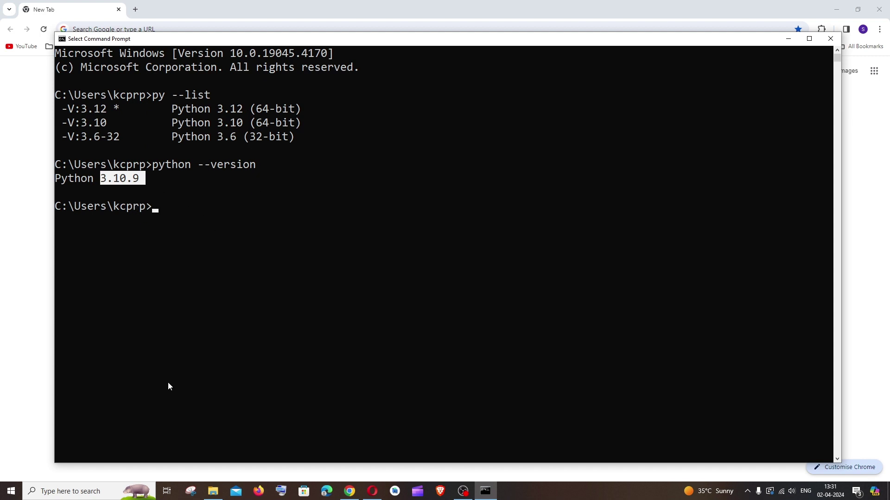
Open Control Panel's Programs and Features and scroll to the Python 3.6.5, 3.10.9 and 3.12.2 entries
{"action": "left_click", "coordinate": [98, 494]}
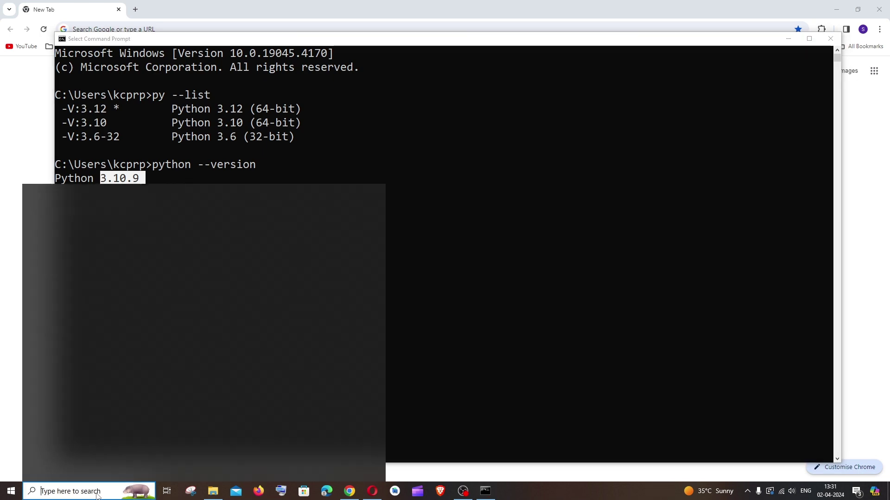
{"action": "type", "text": "con"}
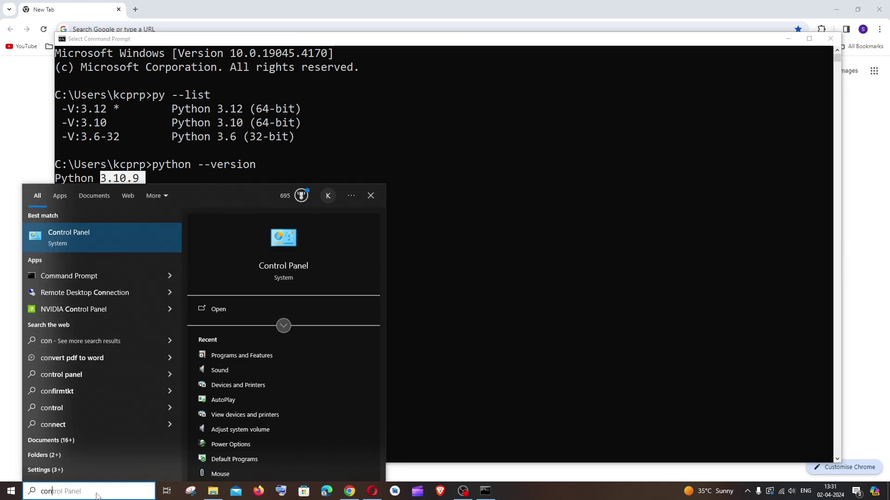
{"action": "key", "text": "Return"}
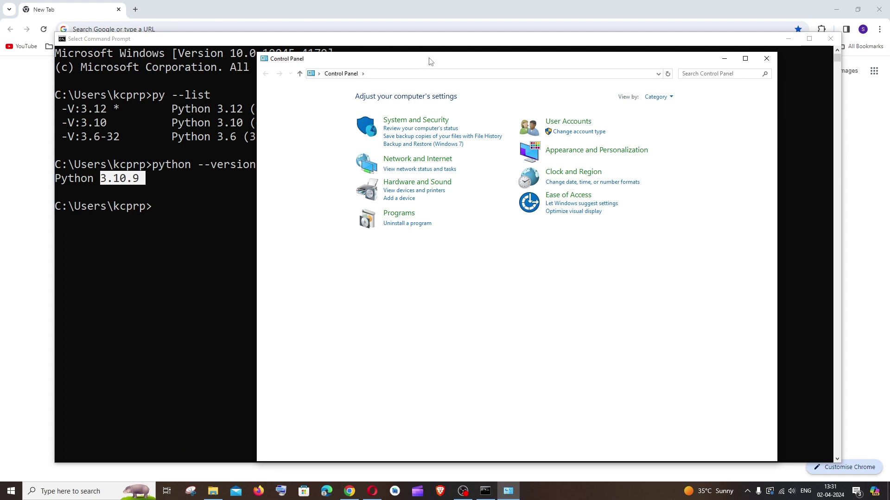
{"action": "left_click", "coordinate": [407, 219]}
{"action": "left_click", "coordinate": [416, 96]}
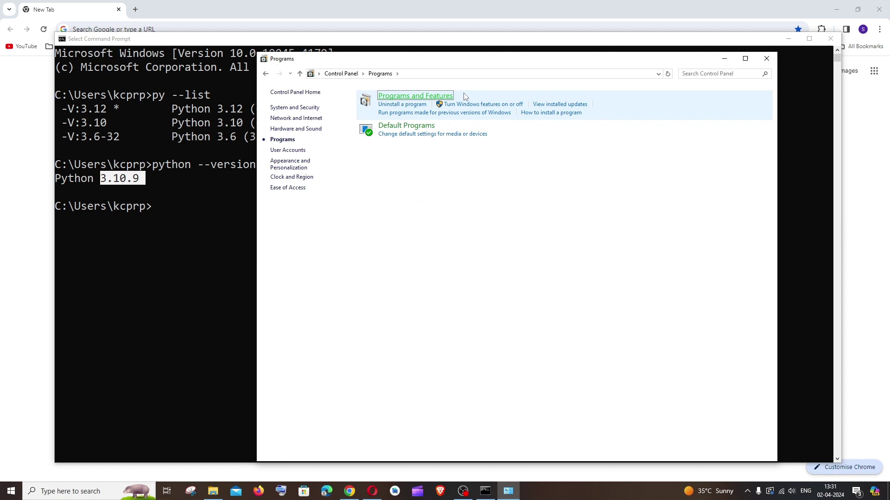
{"action": "left_click_drag", "start_coordinate": [470, 64], "coordinate": [499, 45]}
{"action": "scroll", "coordinate": [495, 213], "scroll_direction": "down", "scroll_amount": 10}
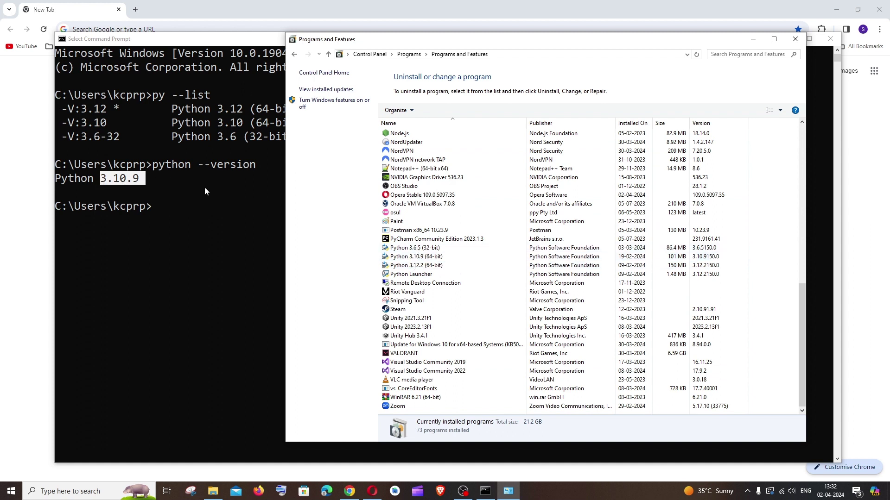
Uninstall Python 3.10.9 (64-bit) from Programs and Features, then close the Command Prompt window
{"action": "right_click", "coordinate": [414, 259]}
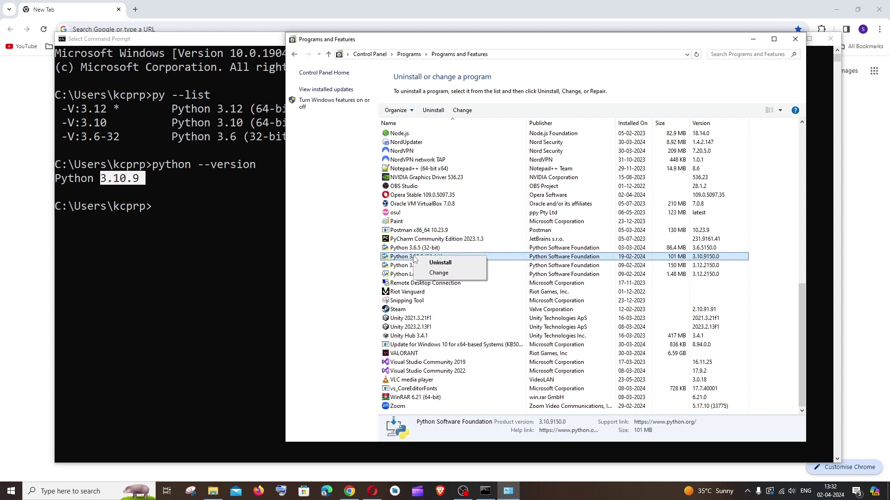
{"action": "left_click", "coordinate": [430, 265]}
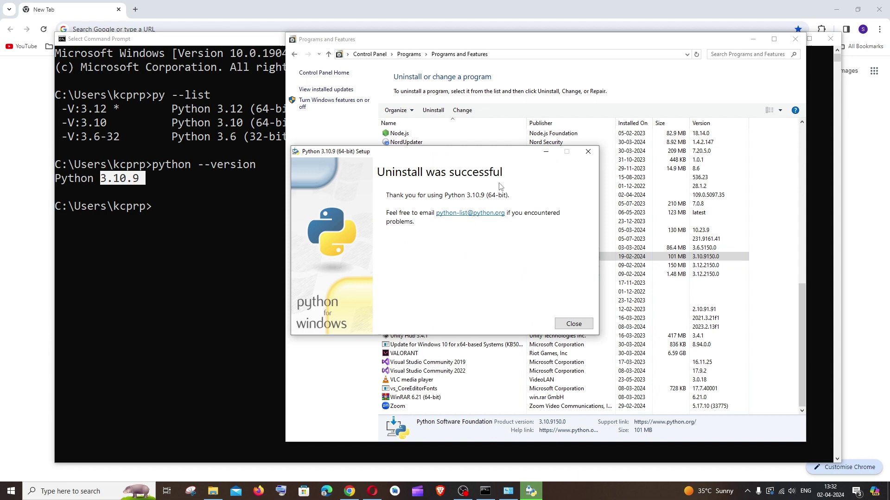
{"action": "left_click", "coordinate": [588, 153]}
{"action": "left_click", "coordinate": [829, 57]}
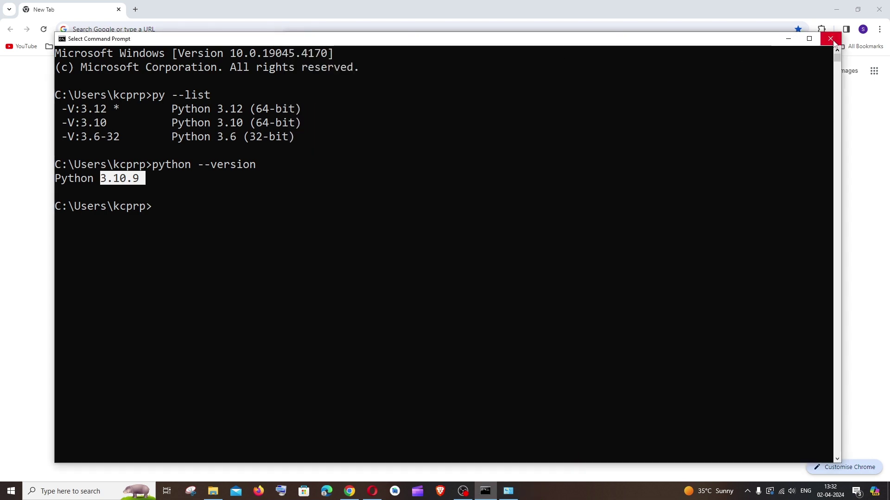
{"action": "left_click", "coordinate": [830, 39]}
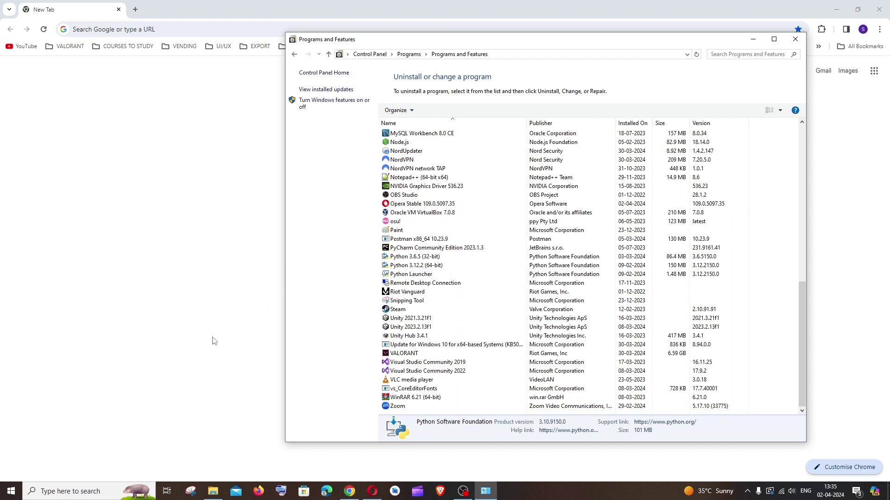
Follow the Python 3.12 Start entry's file location to the AppData\Local\Programs\Python\Python312 folder
{"action": "left_click", "coordinate": [91, 495]}
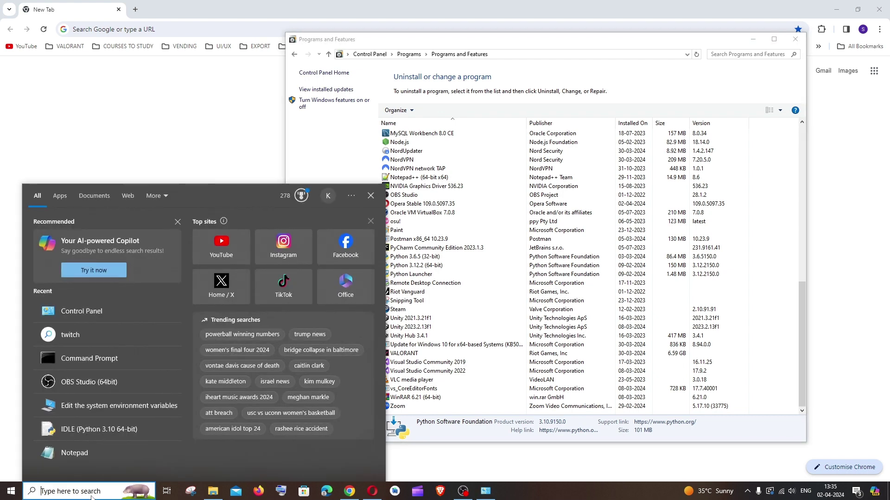
{"action": "type", "text": "python"}
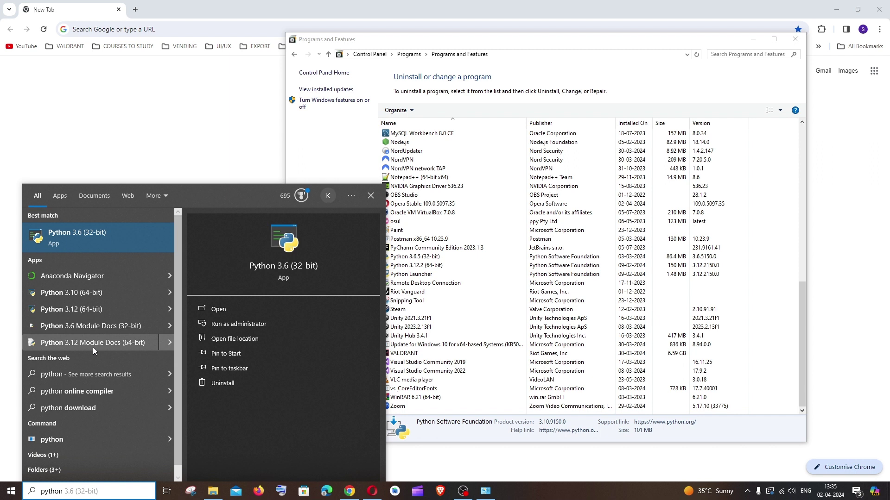
{"action": "right_click", "coordinate": [80, 309]}
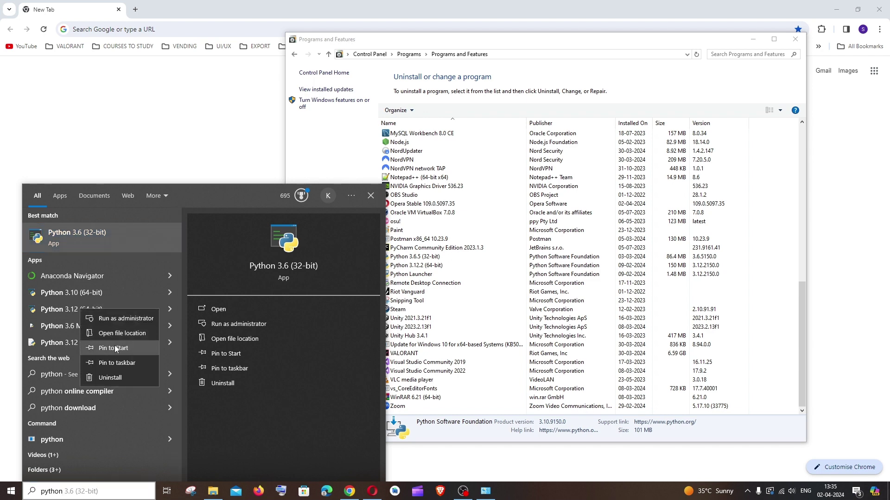
{"action": "left_click", "coordinate": [116, 333]}
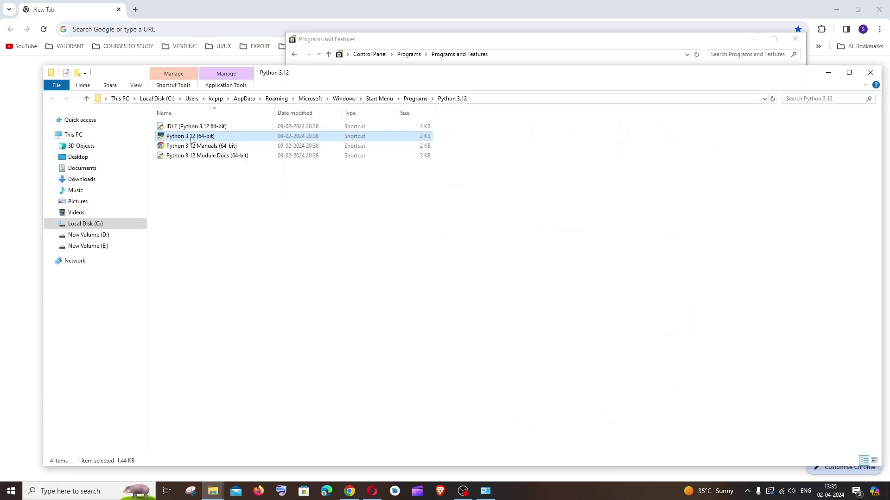
{"action": "right_click", "coordinate": [191, 140]}
{"action": "left_click", "coordinate": [247, 147]}
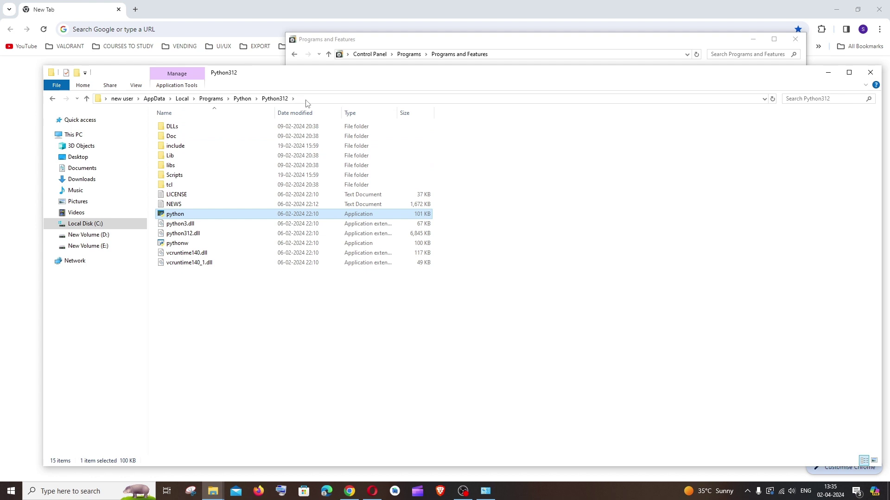
{"action": "left_click", "coordinate": [407, 330]}
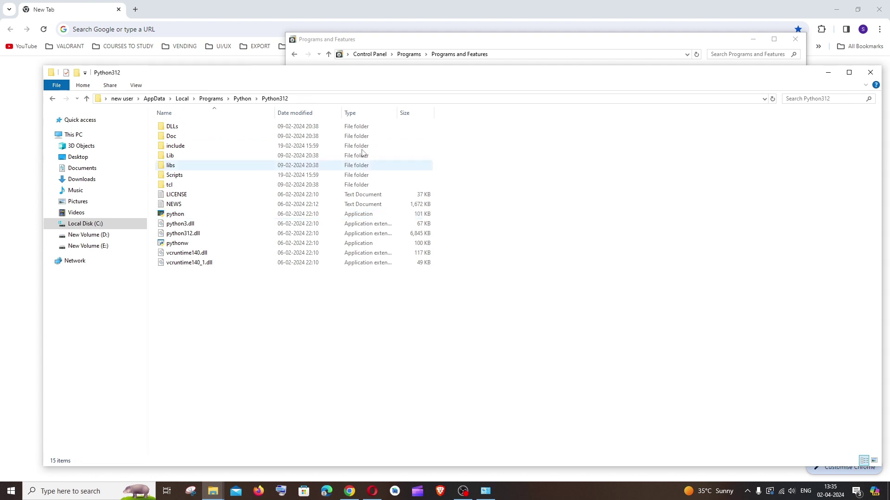
{"action": "left_click", "coordinate": [93, 494]}
Open the user Path variable for editing via System Properties' Environment Variables
{"action": "type", "text": "env"}
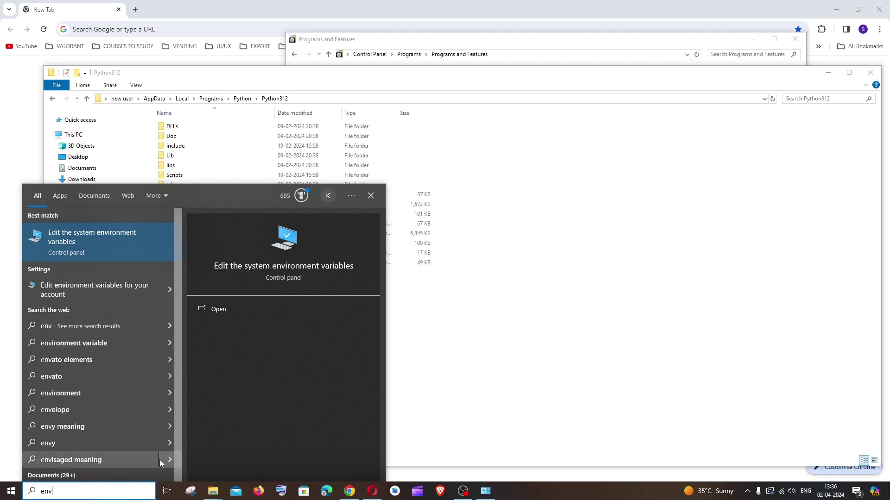
{"action": "left_click", "coordinate": [240, 306]}
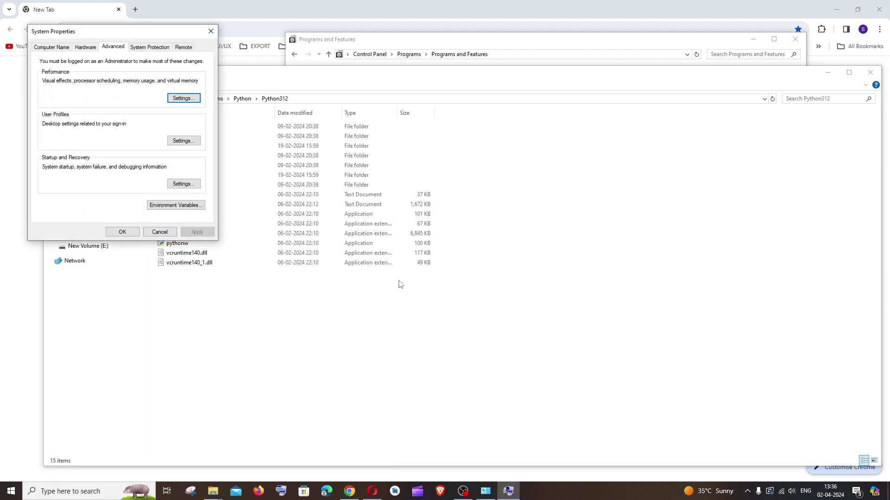
{"action": "mouse_move", "coordinate": [146, 30]}
{"action": "left_mouse_down"}
{"action": "mouse_move", "coordinate": [427, 96]}
{"action": "mouse_move", "coordinate": [489, 140]}
{"action": "left_mouse_up"}
{"action": "left_click", "coordinate": [457, 271]}
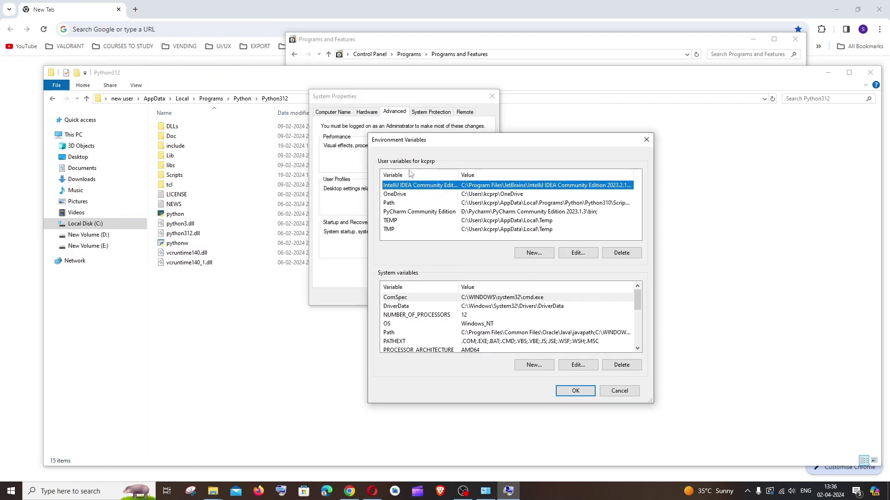
{"action": "left_click", "coordinate": [412, 204]}
{"action": "left_click", "coordinate": [585, 254]}
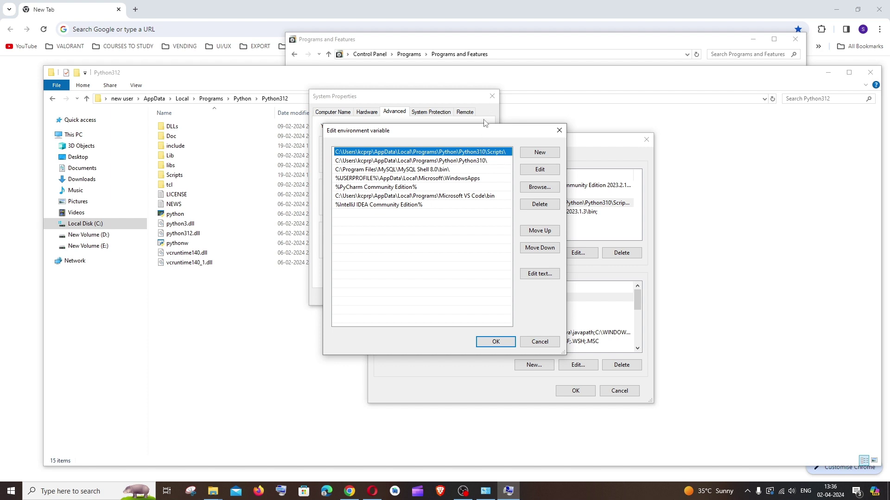
Compare the Python310 Path entries with the full Python312 folder path, then reopen the user Path editor
{"action": "left_click", "coordinate": [485, 165]}
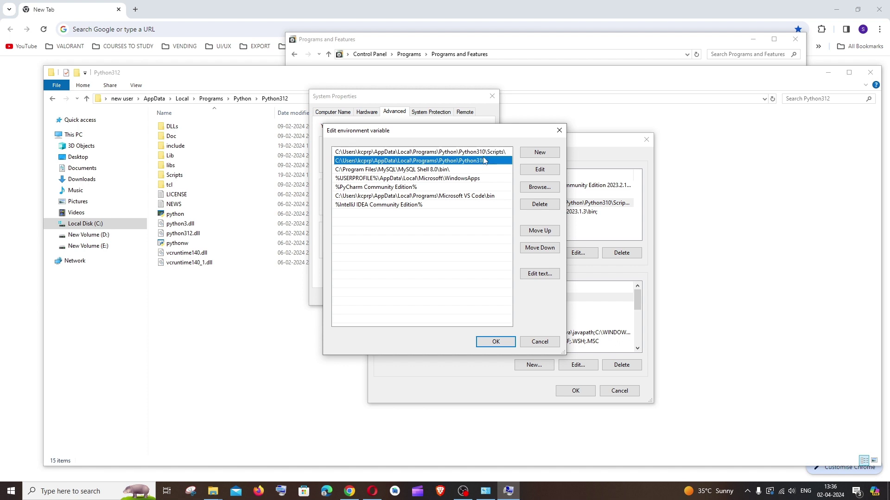
{"action": "left_click", "coordinate": [484, 152]}
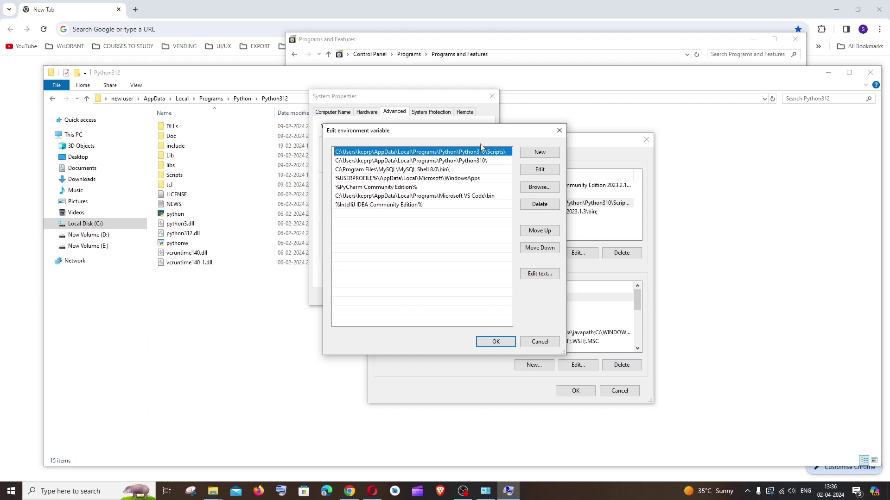
{"action": "left_click", "coordinate": [293, 100]}
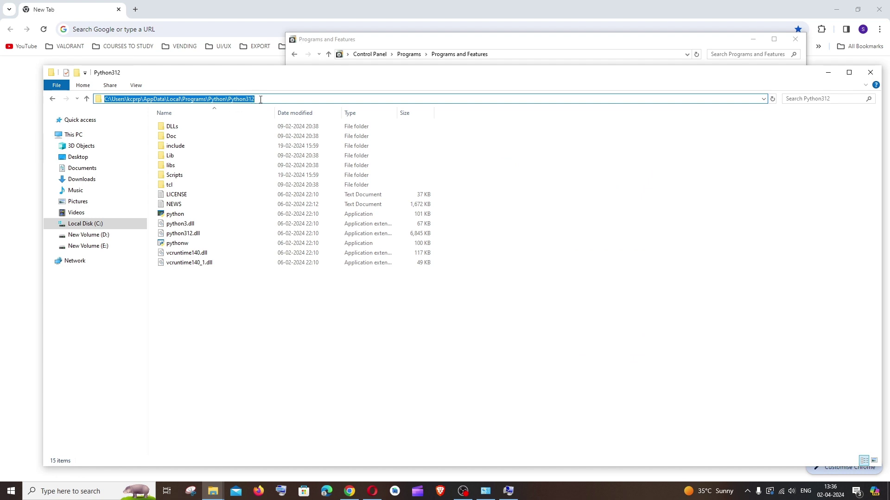
{"action": "left_click", "coordinate": [437, 175]}
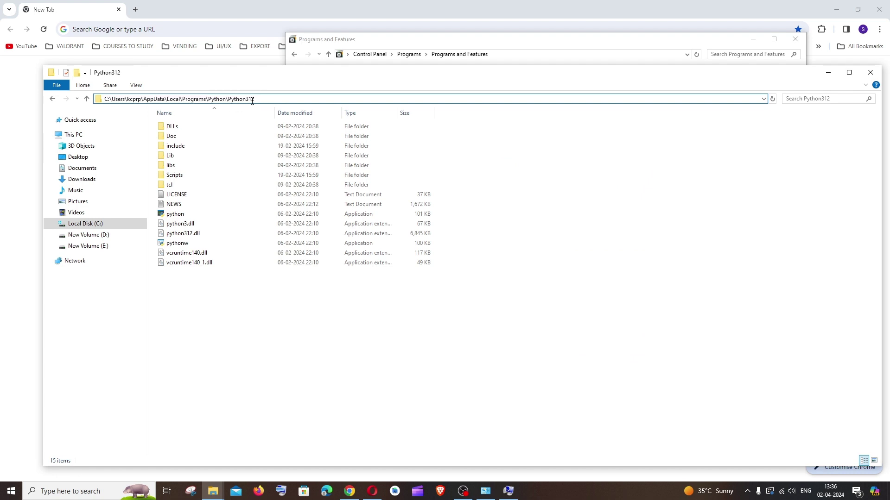
{"action": "left_click", "coordinate": [507, 492]}
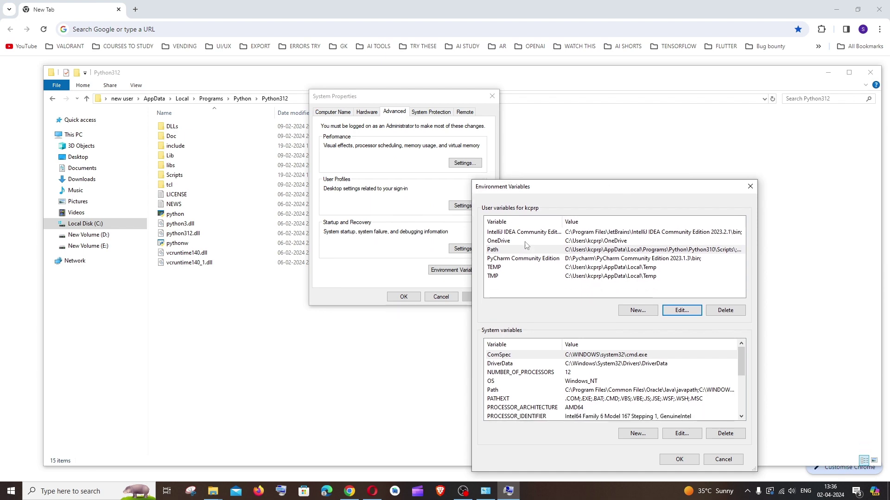
{"action": "left_click", "coordinate": [527, 250]}
{"action": "left_click", "coordinate": [681, 310]}
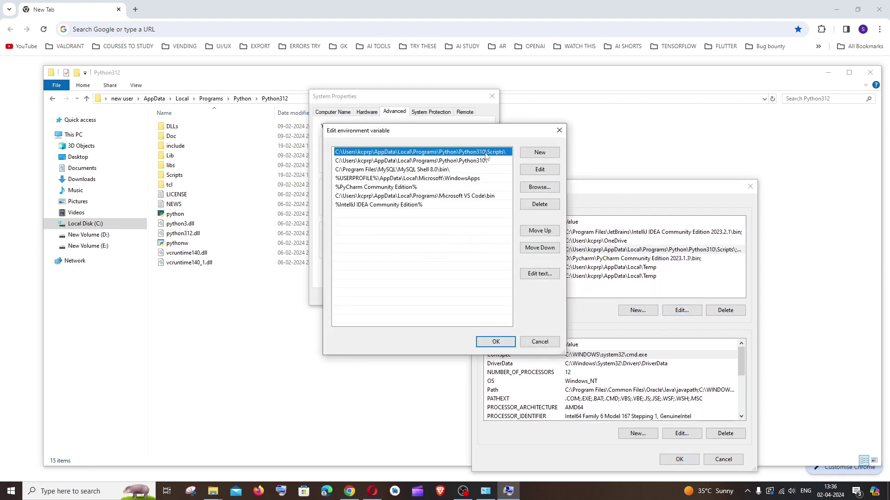
Change the Python310\Scripts and Python310 Path entries to Python312\Scripts and Python312
{"action": "double_click", "coordinate": [485, 153]}
{"action": "left_click", "coordinate": [485, 153]}
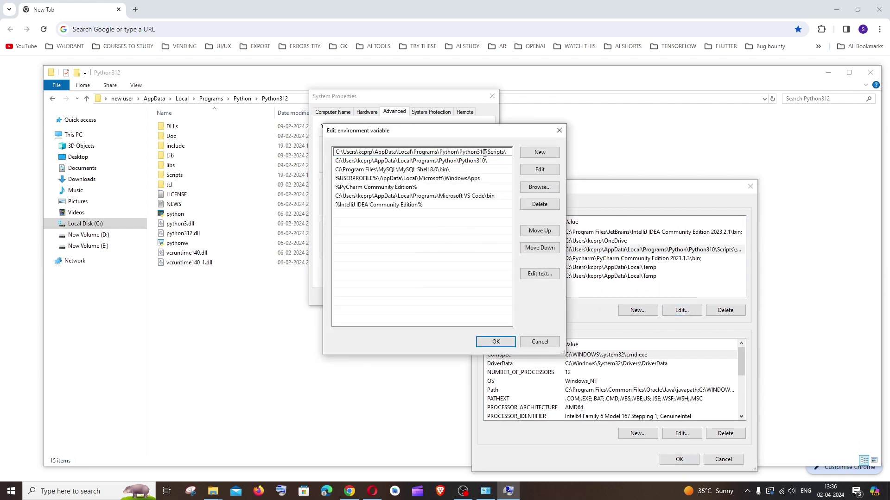
{"action": "key", "text": "BackSpace"}
{"action": "type", "text": "2"}
{"action": "left_click", "coordinate": [484, 162]}
{"action": "double_click", "coordinate": [485, 163]}
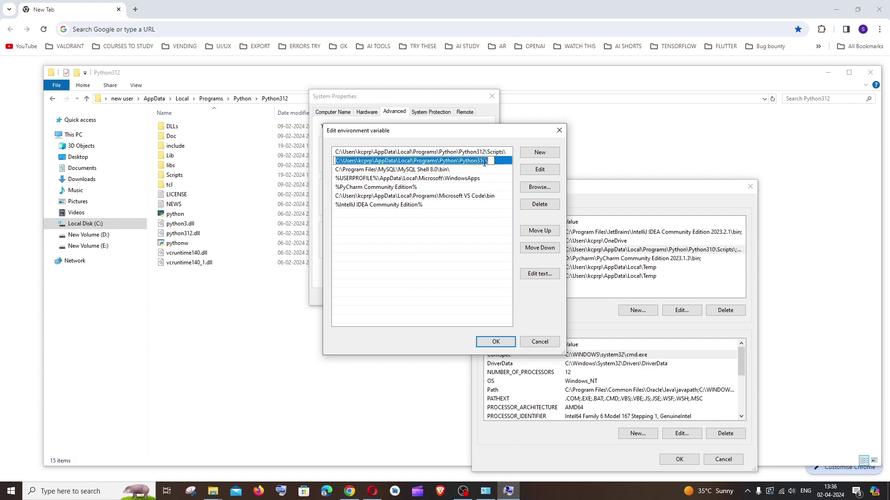
{"action": "left_click", "coordinate": [485, 162]}
{"action": "key", "text": "BackSpace"}
{"action": "type", "text": "2"}
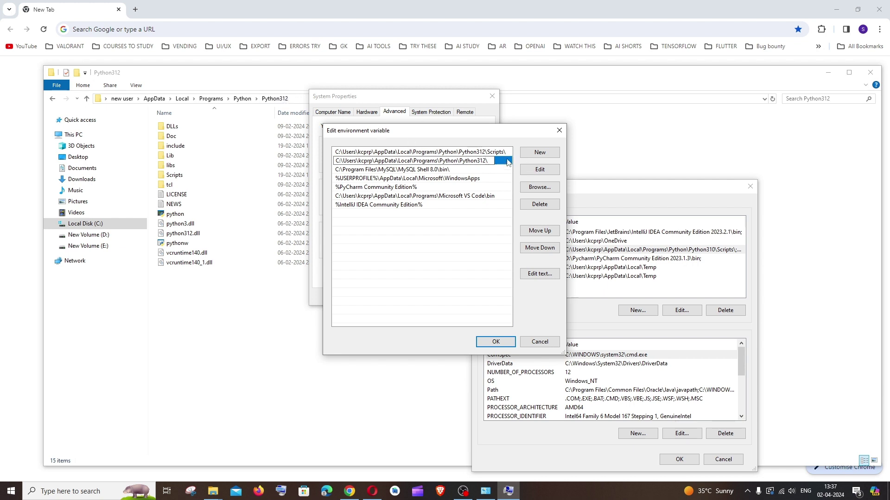
Confirm the Path changes with OK in every dialog and close System Properties
{"action": "left_click", "coordinate": [508, 342]}
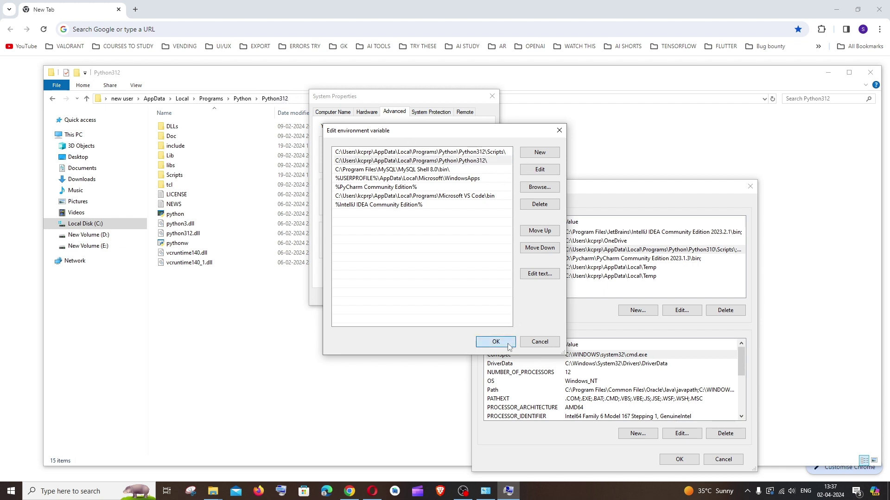
{"action": "left_click", "coordinate": [689, 459]}
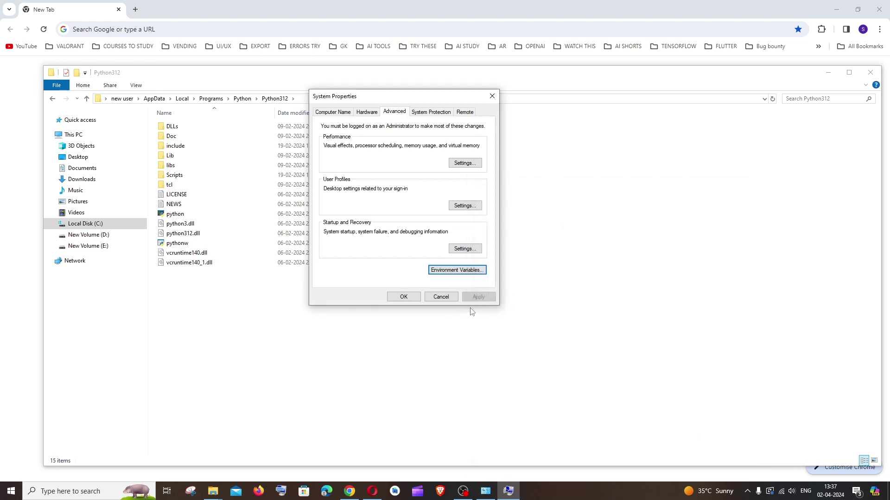
{"action": "left_click", "coordinate": [403, 297]}
Open Command Prompt and run py --list, now showing only Python 3.12 and 3.6
{"action": "left_click", "coordinate": [69, 492]}
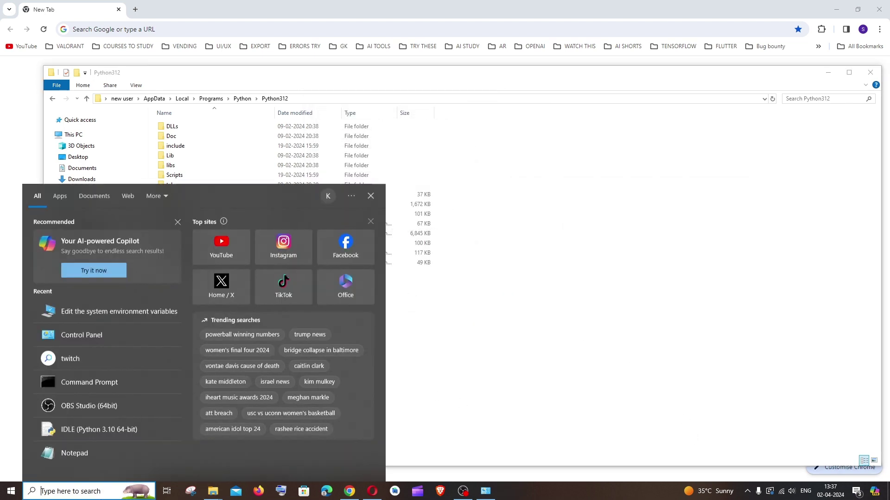
{"action": "type", "text": "cmd"}
{"action": "key", "text": "Return"}
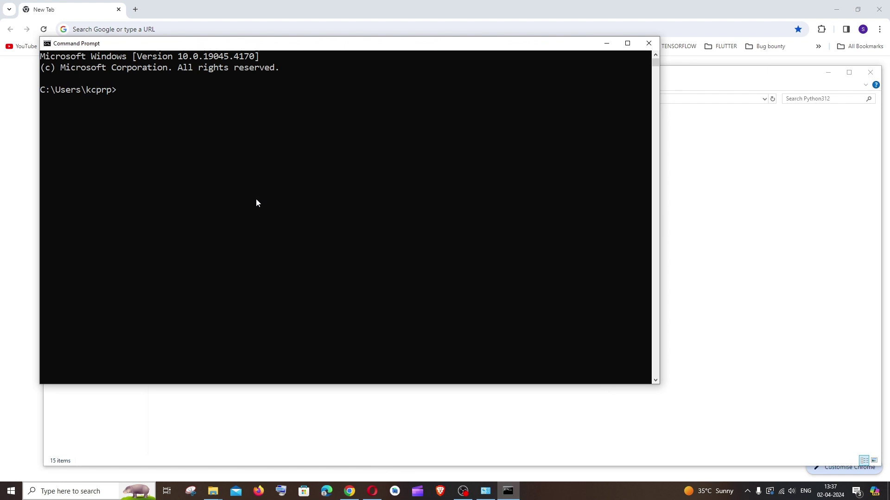
{"action": "type", "text": "py  --list"}
{"action": "key", "text": "Return"}
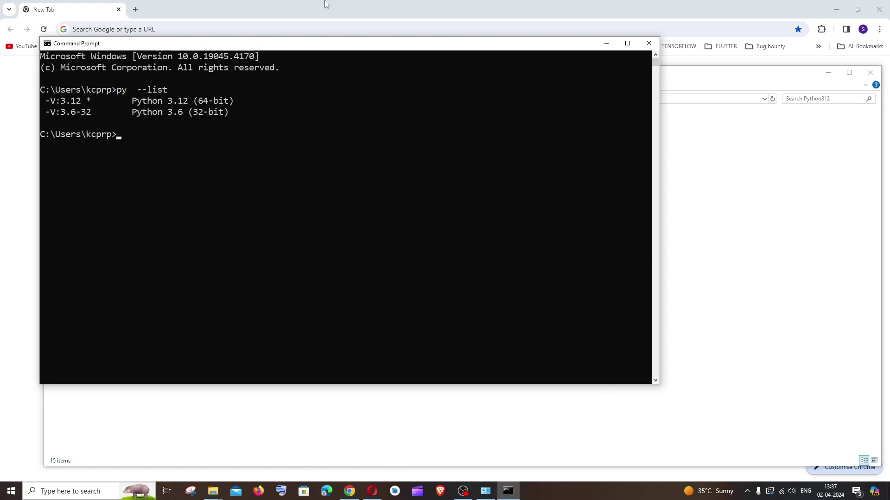
{"action": "left_click_drag", "start_coordinate": [304, 42], "coordinate": [411, 100]}
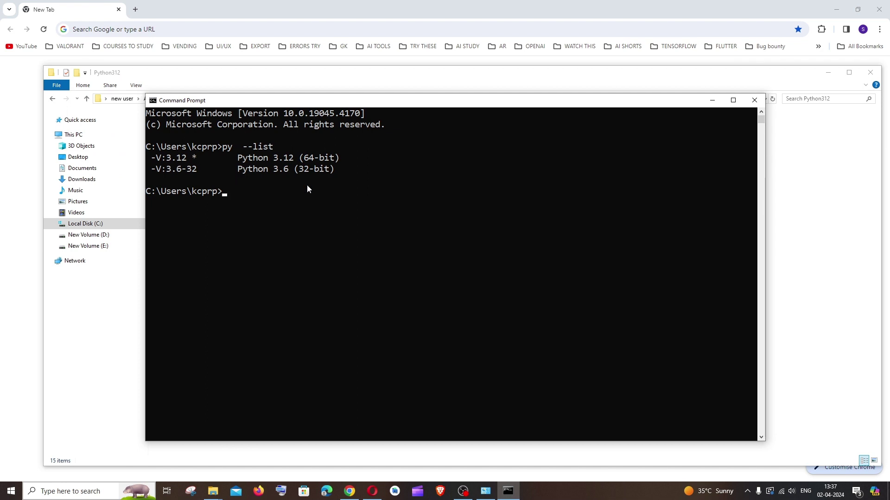
Run python --version and highlight the reported 3.12.2
{"action": "type", "text": "python --version"}
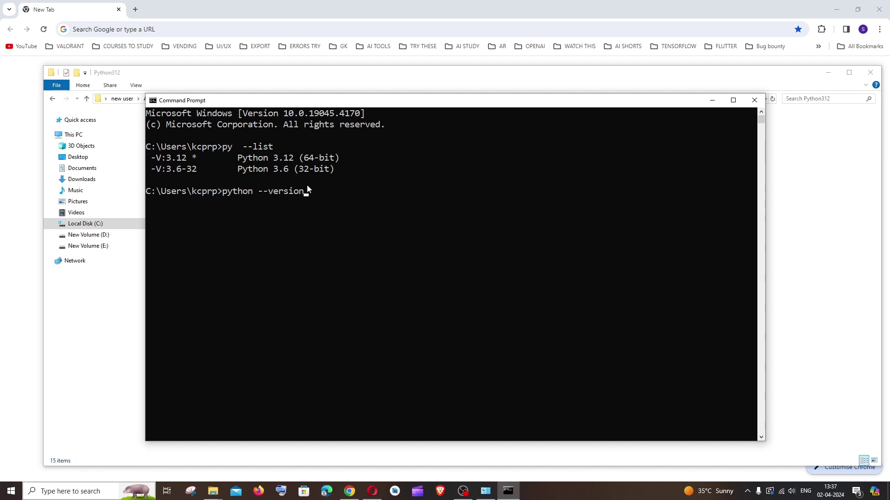
{"action": "key", "text": "Return"}
{"action": "scroll", "coordinate": [241, 249], "scroll_direction": "up", "scroll_amount": 2, "text": "ctrl"}
{"action": "left_click", "coordinate": [190, 219]}
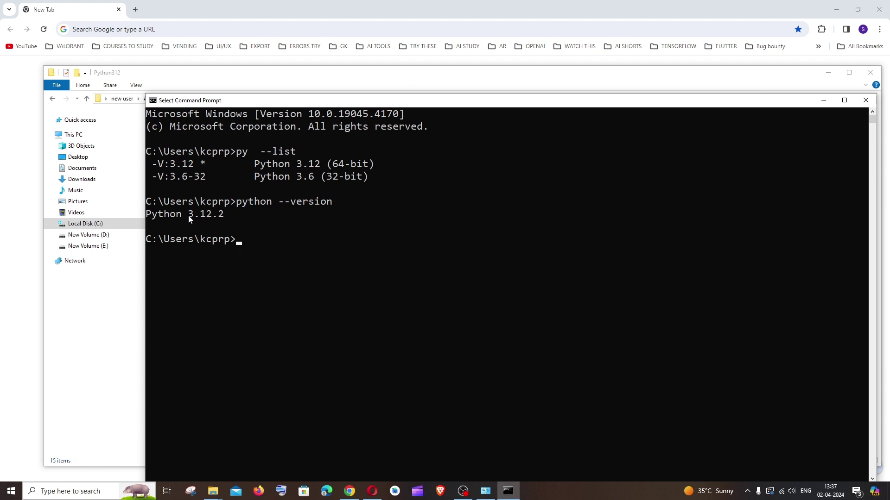
{"action": "left_click_drag", "start_coordinate": [189, 220], "coordinate": [225, 219]}
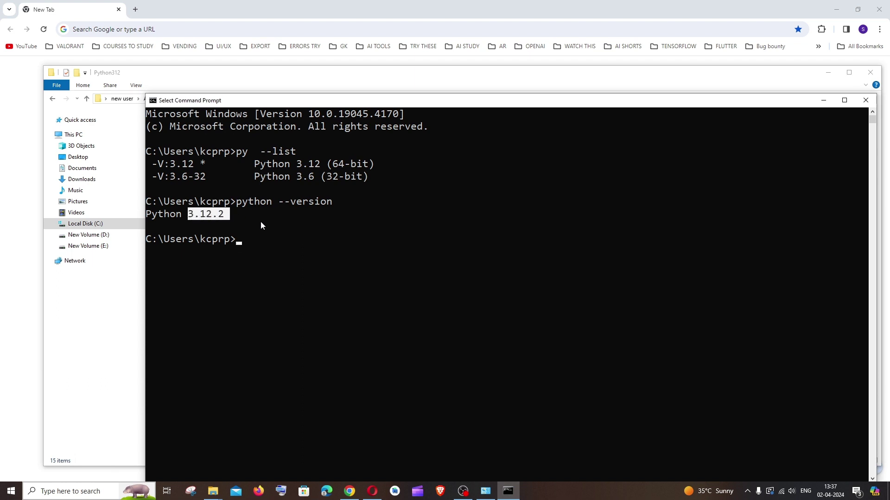